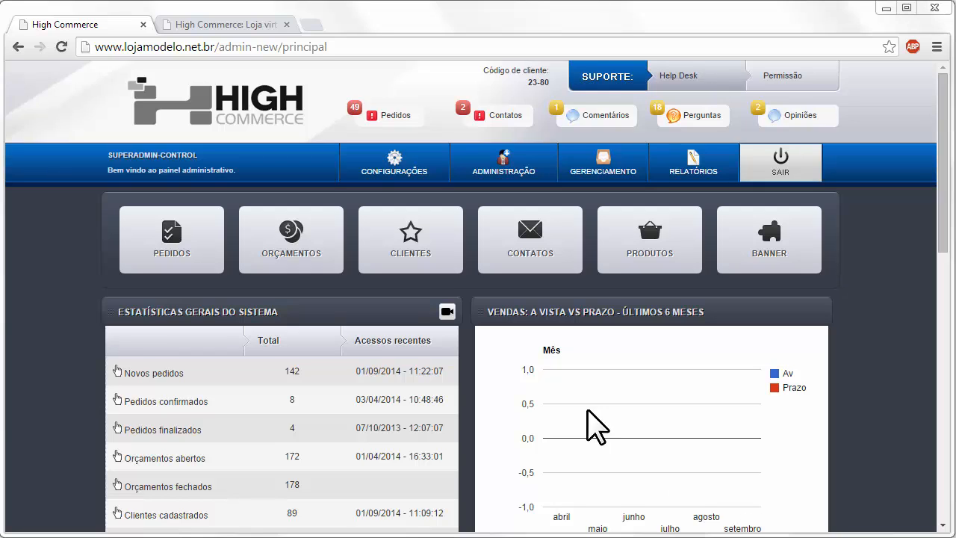
- Open the 2.5 Usuários / Níveis administration page
{"action": "mouse_move", "coordinate": [507, 178]}
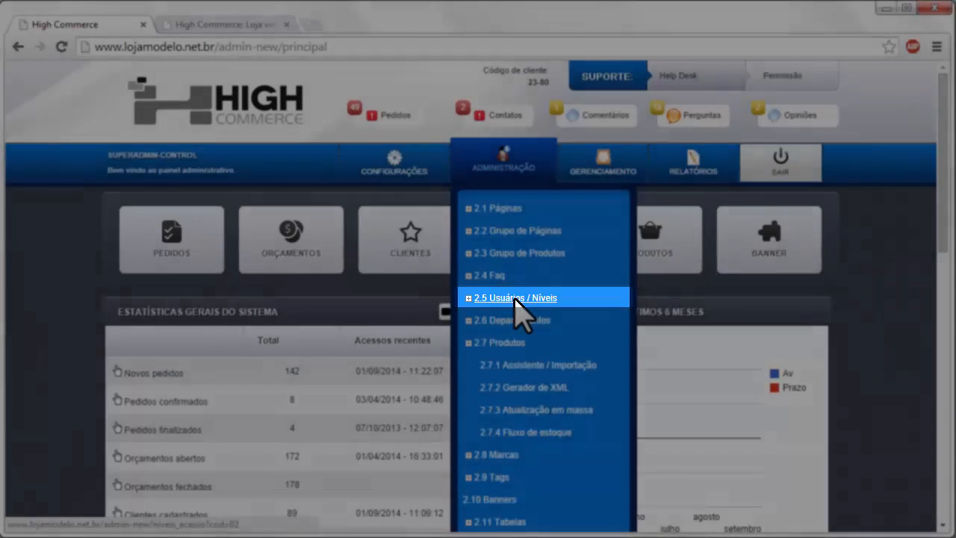
{"action": "left_click", "coordinate": [513, 299]}
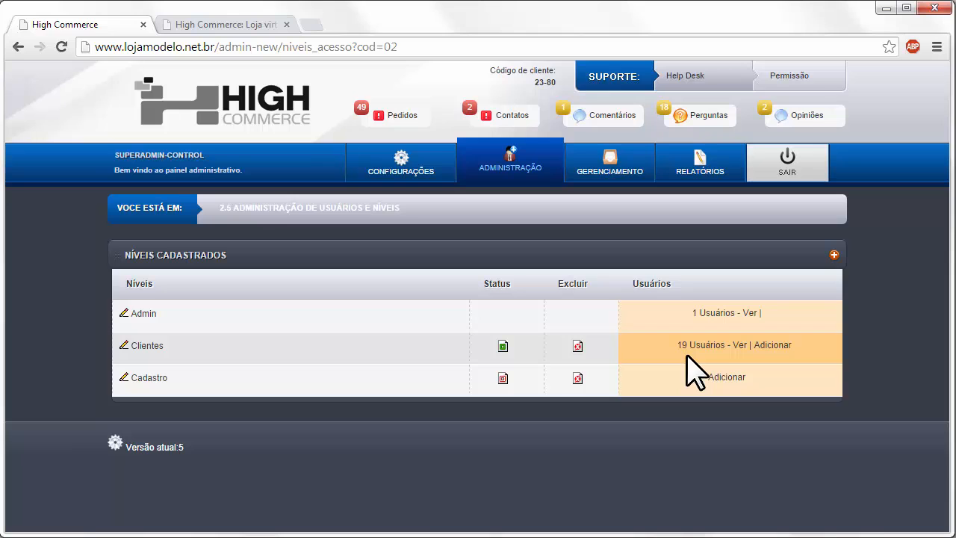
- Open the 2.7 Produtos administration in a separate tab and open the product Teste PAC Grandes Formatos
{"action": "mouse_move", "coordinate": [500, 184]}
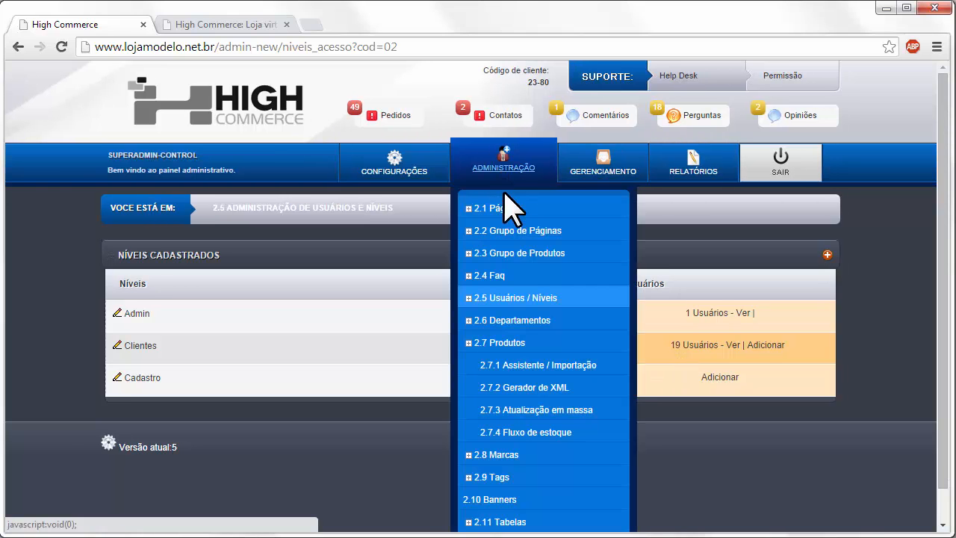
{"action": "middle_click", "coordinate": [512, 343]}
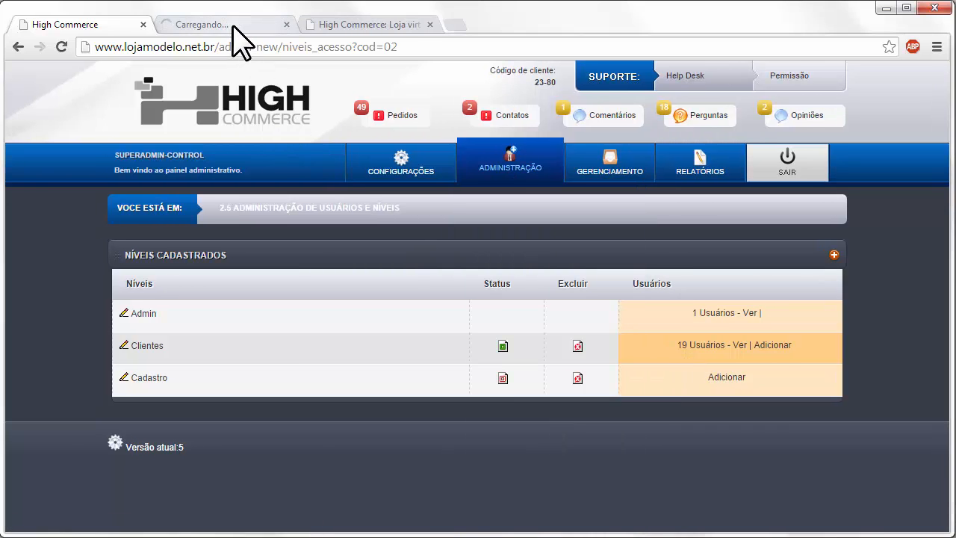
{"action": "left_click", "coordinate": [231, 24]}
{"action": "left_click", "coordinate": [118, 24]}
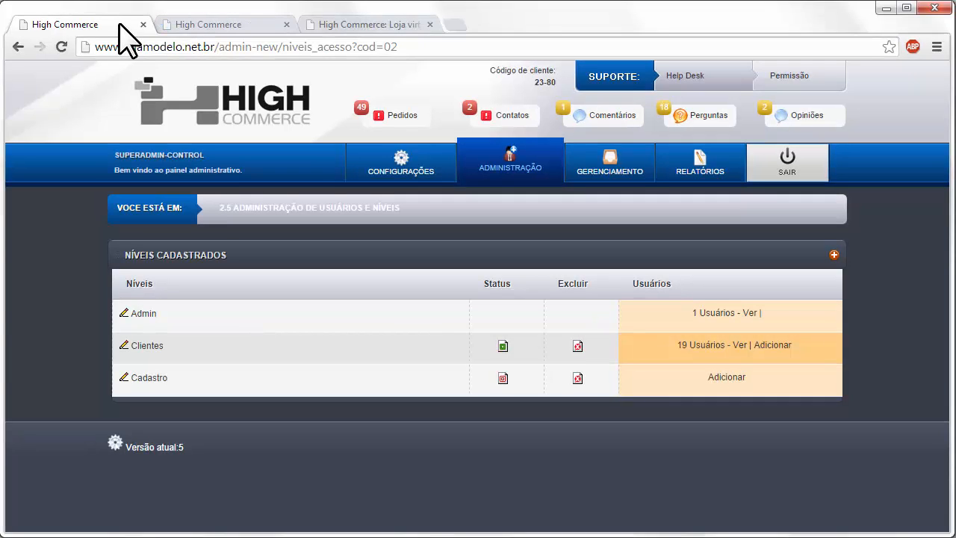
{"action": "left_click", "coordinate": [207, 25]}
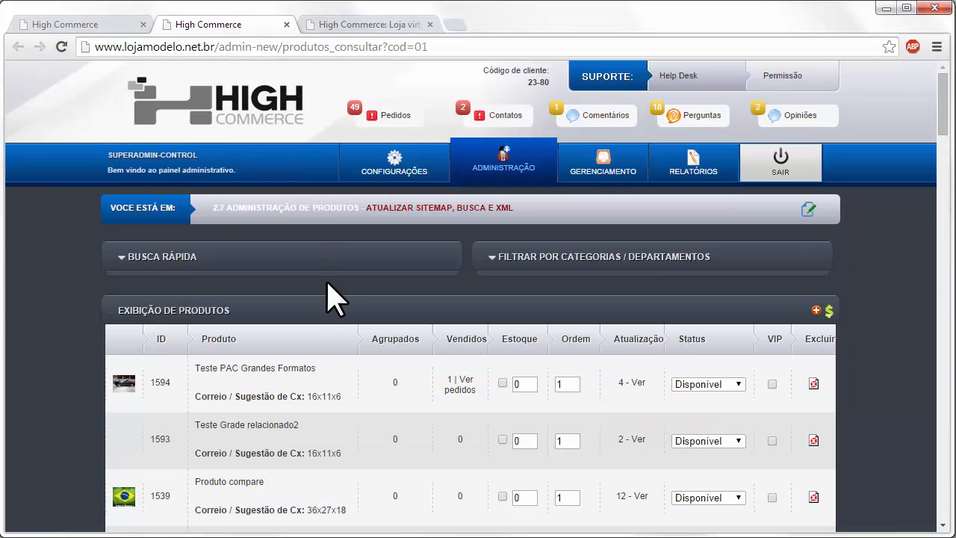
{"action": "left_click", "coordinate": [253, 370]}
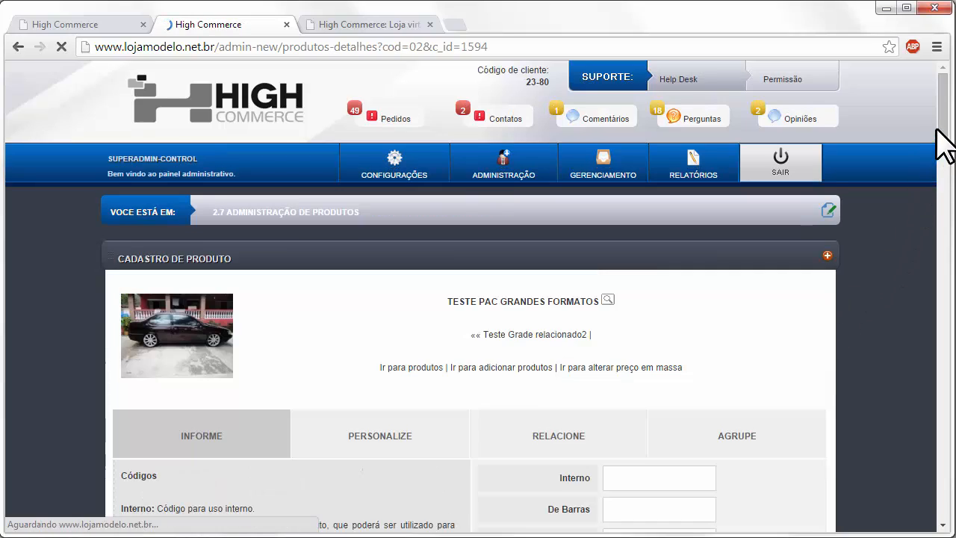
- Expand the product's update history and examine who made each change, along with the recorded dimensions, stock and price
{"action": "left_click_drag", "start_coordinate": [943, 134], "coordinate": [939, 514]}
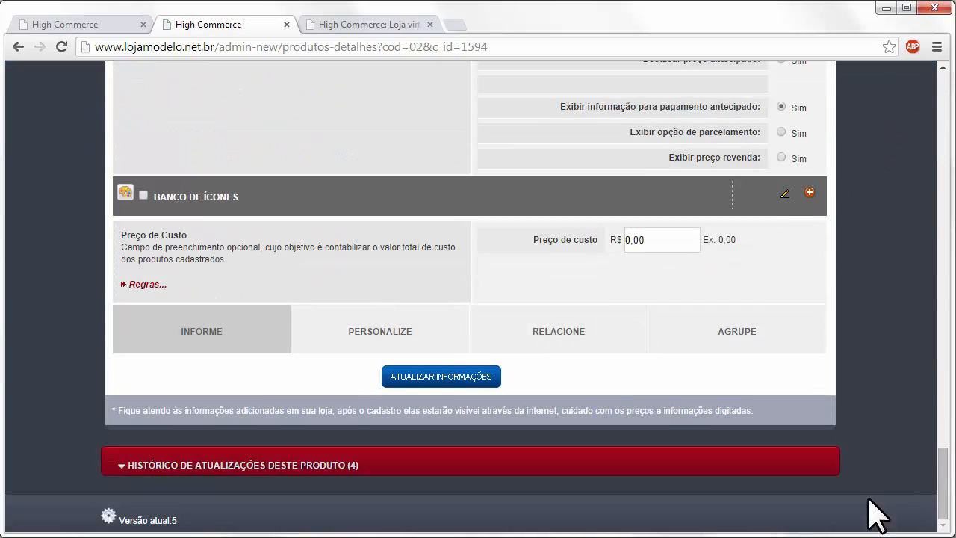
{"action": "left_click", "coordinate": [307, 464]}
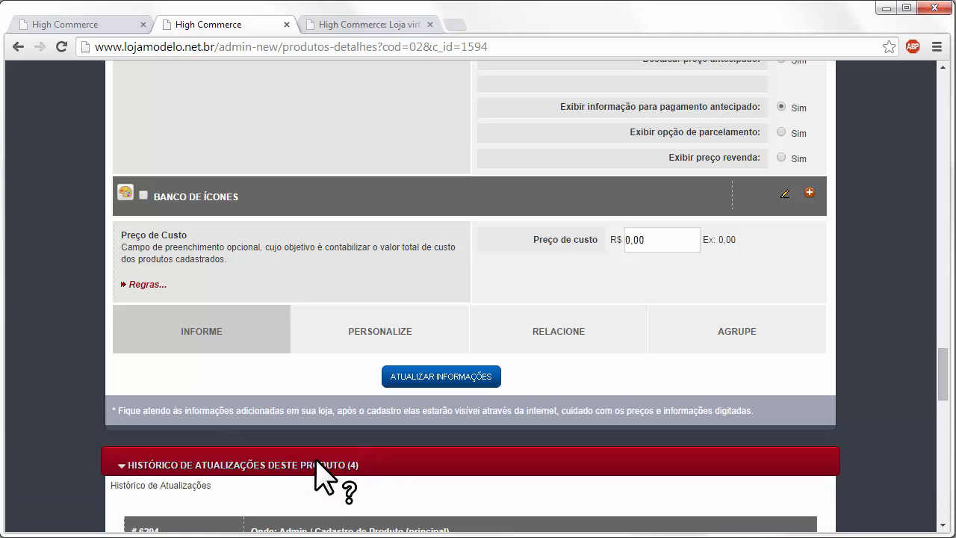
{"action": "scroll", "coordinate": [325, 419], "scroll_direction": "down", "scroll_amount": 5}
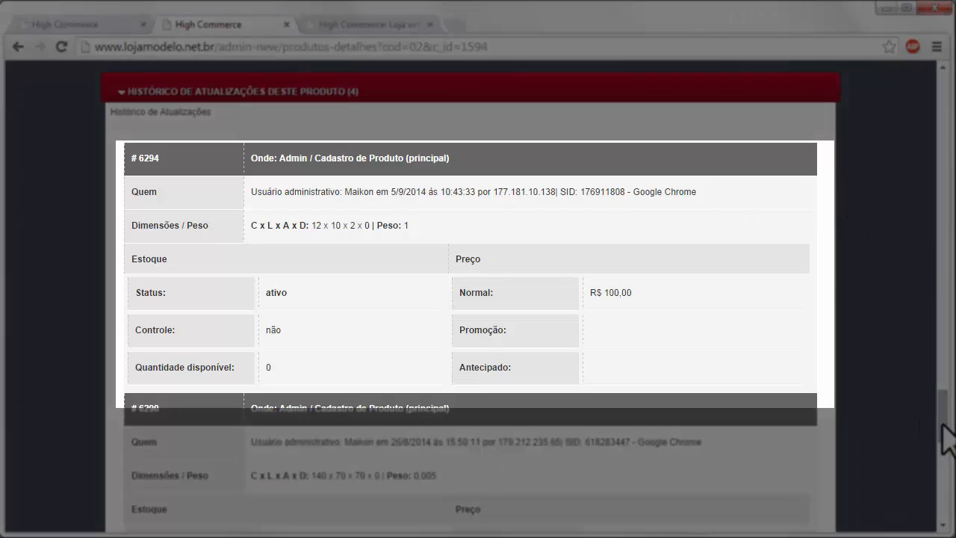
{"action": "mouse_move", "coordinate": [942, 425]}
{"action": "left_mouse_down"}
{"action": "mouse_move", "coordinate": [942, 460]}
{"action": "mouse_move", "coordinate": [941, 425]}
{"action": "left_mouse_up"}
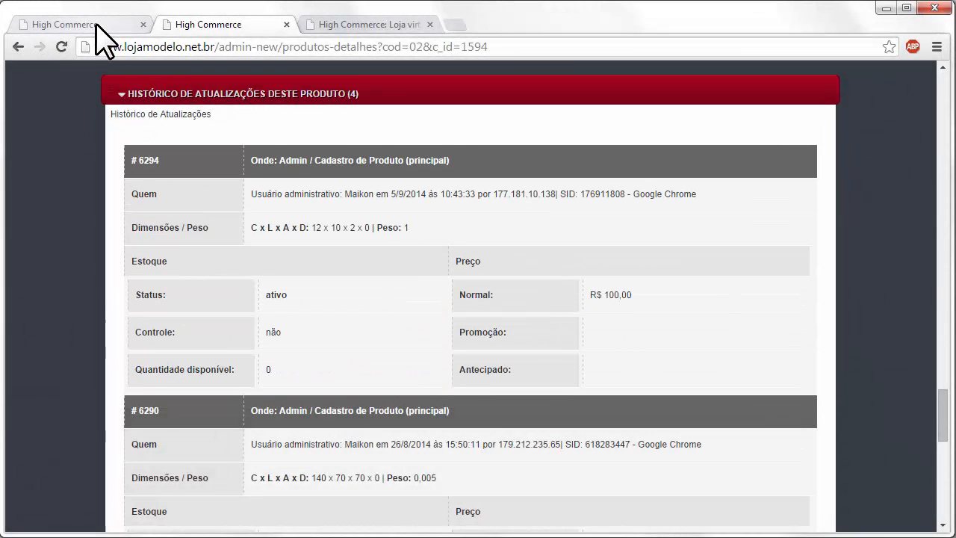
- Return to the registered levels and start a new access level named Cadastro
{"action": "left_click", "coordinate": [97, 27]}
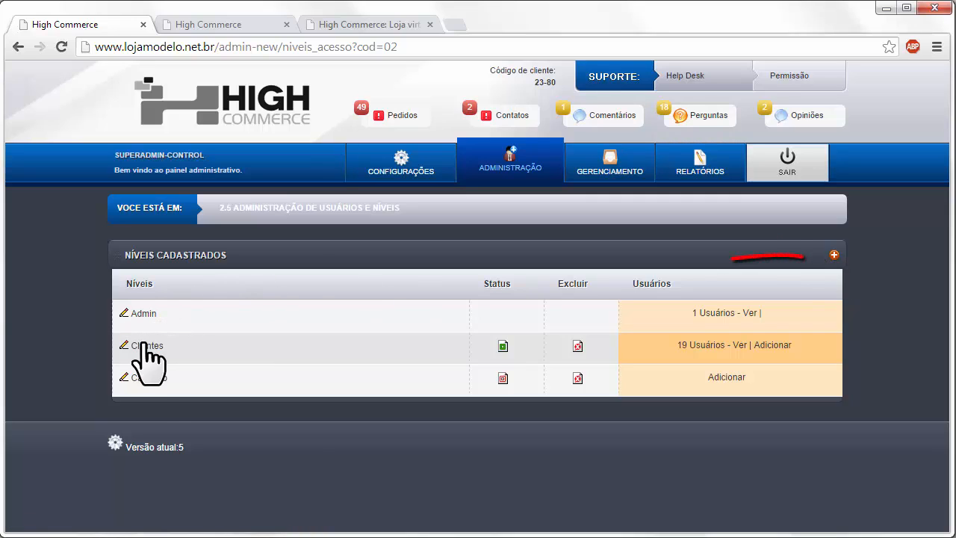
{"action": "left_click", "coordinate": [832, 256]}
{"action": "mouse_move", "coordinate": [513, 173]}
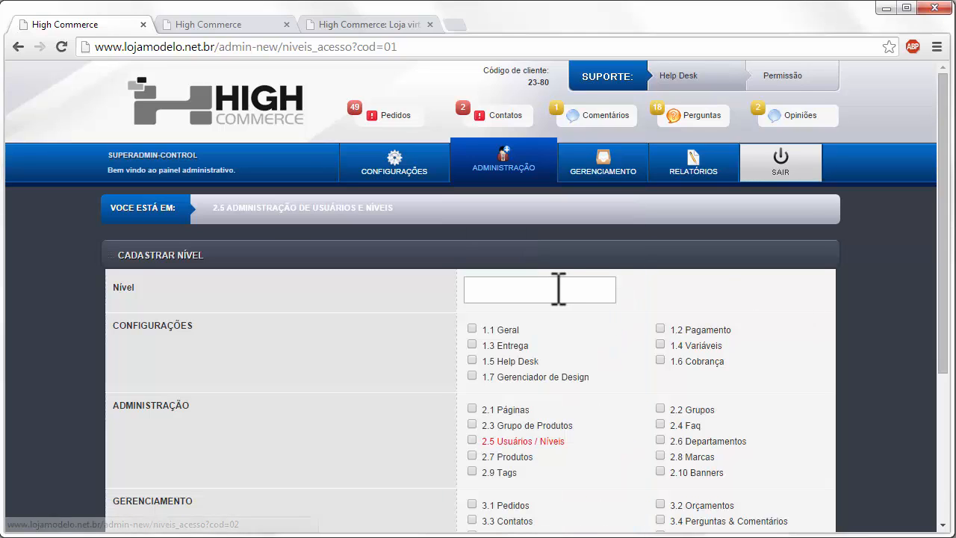
{"action": "left_click", "coordinate": [561, 291]}
{"action": "type", "text": "N"}
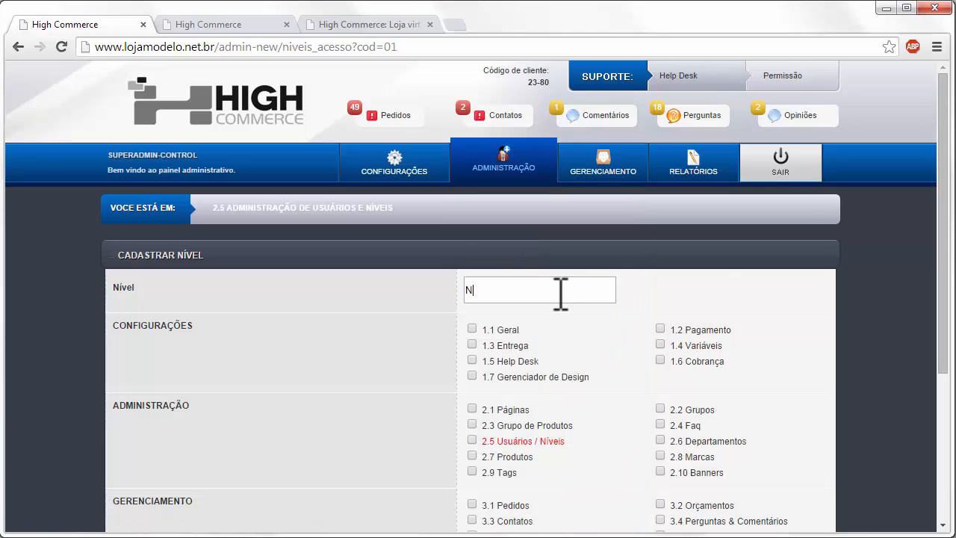
{"action": "type", "text": "ív"}
{"action": "key", "text": "BackSpace"}
{"action": "key", "text": "BackSpace"}
{"action": "key", "text": "BackSpace"}
{"action": "key", "text": "BackSpace"}
{"action": "key", "text": "BackSpace"}
{"action": "key", "text": "BackSpace"}
{"action": "type", "text": "Cadastro"}
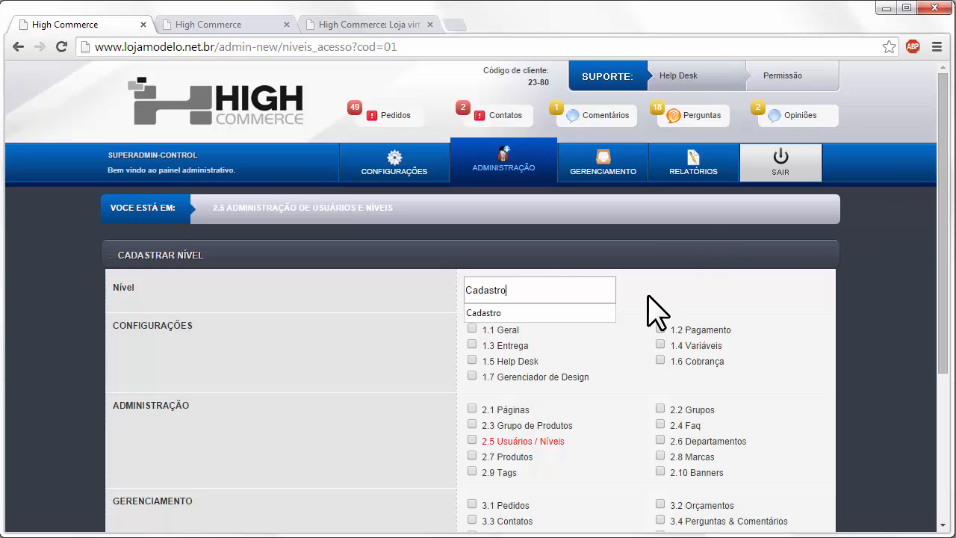
{"action": "left_click", "coordinate": [668, 306]}
- Grant the new level access to 2.7 Produtos, 2.6 Departamentos and 2.8 Marcas under Administração
{"action": "scroll", "coordinate": [918, 265], "scroll_direction": "down", "scroll_amount": 1}
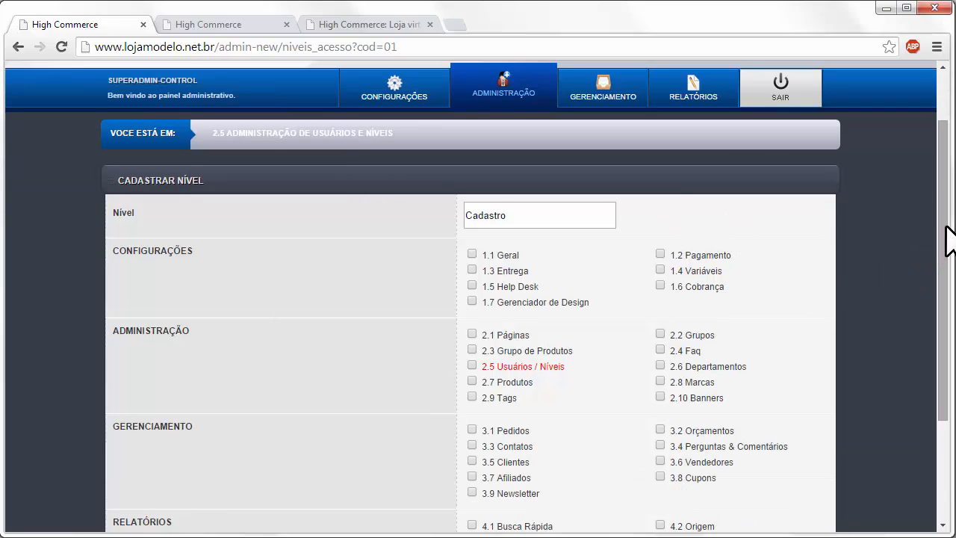
{"action": "scroll", "coordinate": [945, 249], "scroll_direction": "down", "scroll_amount": 1}
{"action": "left_click_drag", "start_coordinate": [941, 249], "coordinate": [939, 255]}
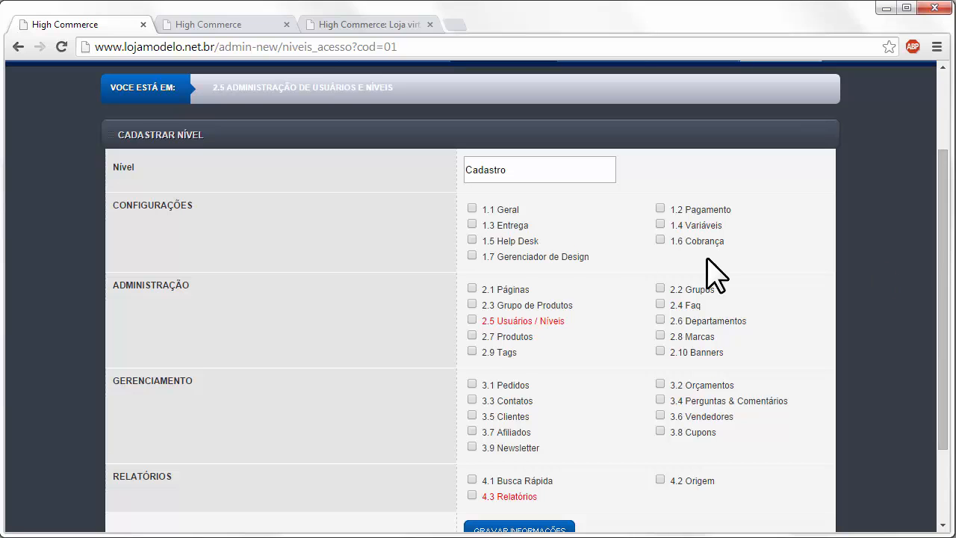
{"action": "left_click", "coordinate": [472, 335]}
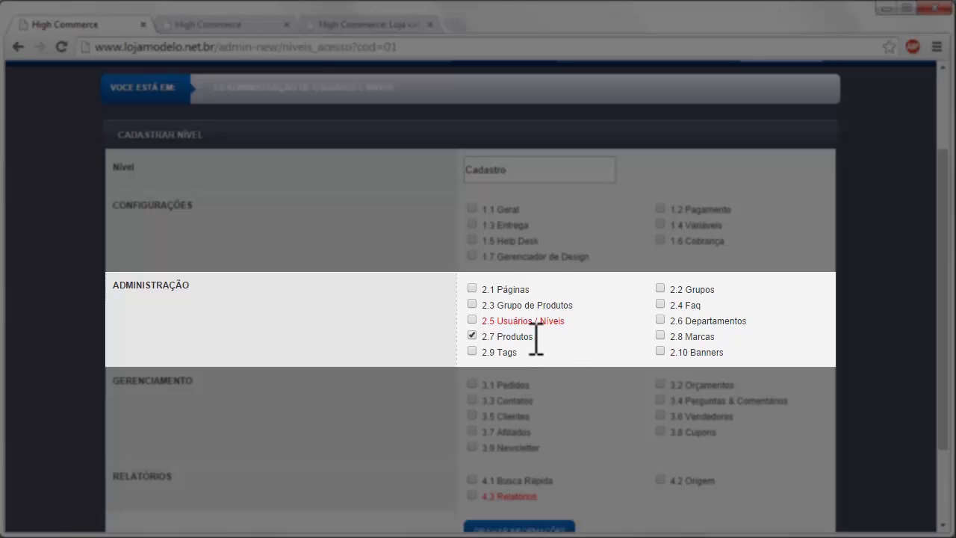
{"action": "left_click", "coordinate": [671, 320]}
{"action": "left_click", "coordinate": [661, 336]}
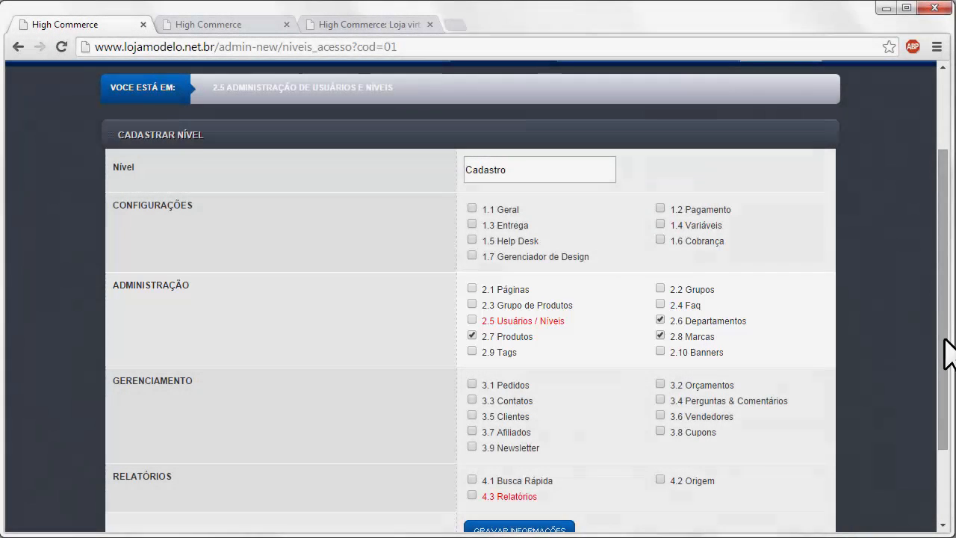
{"action": "left_click_drag", "start_coordinate": [943, 344], "coordinate": [939, 352]}
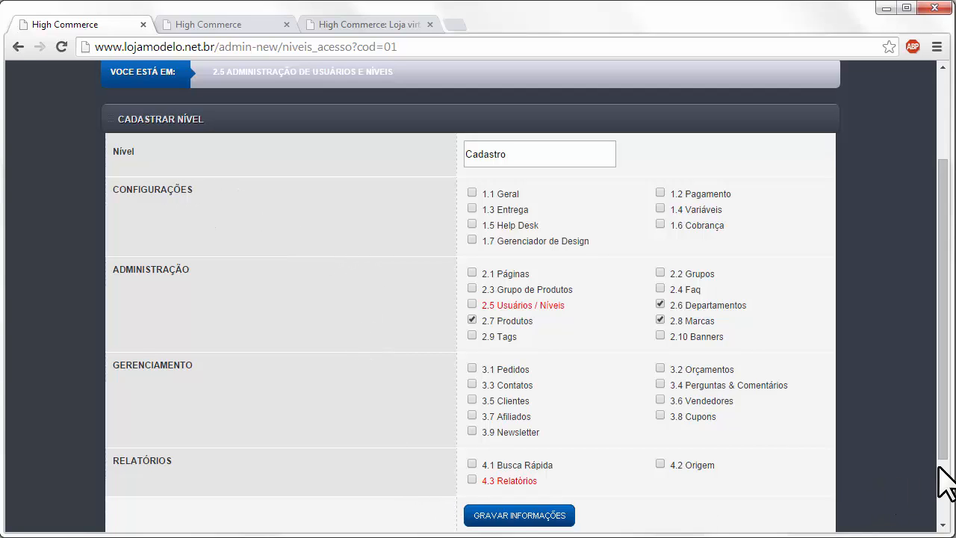
{"action": "left_click_drag", "start_coordinate": [944, 449], "coordinate": [945, 454]}
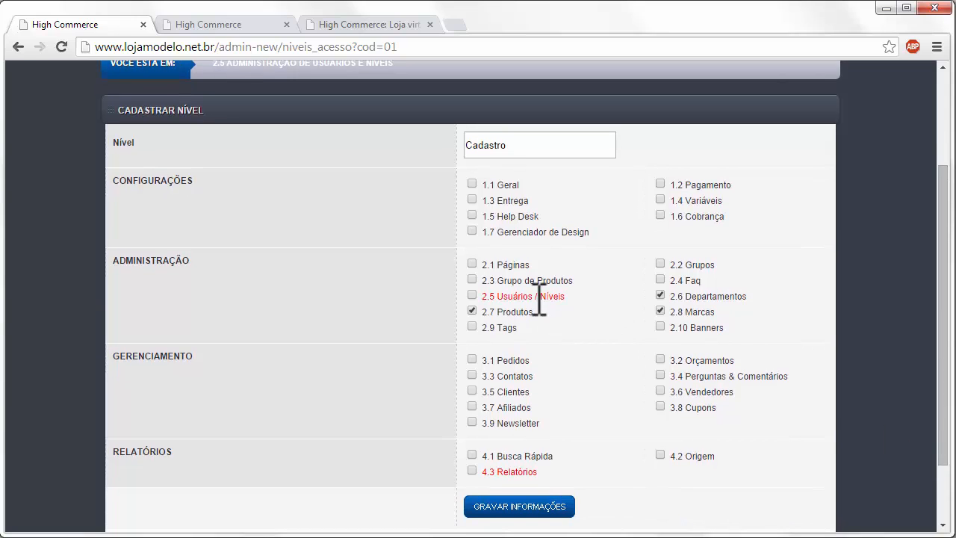
{"action": "left_click", "coordinate": [472, 295]}
{"action": "left_click", "coordinate": [472, 470]}
{"action": "left_click", "coordinate": [472, 470]}
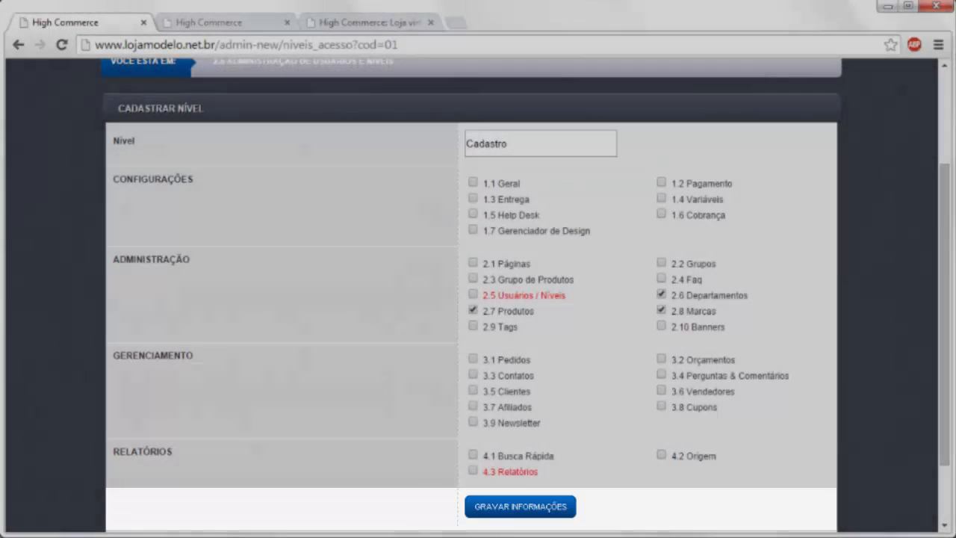
- Save the new Cadastro access level
{"action": "left_click", "coordinate": [527, 500]}
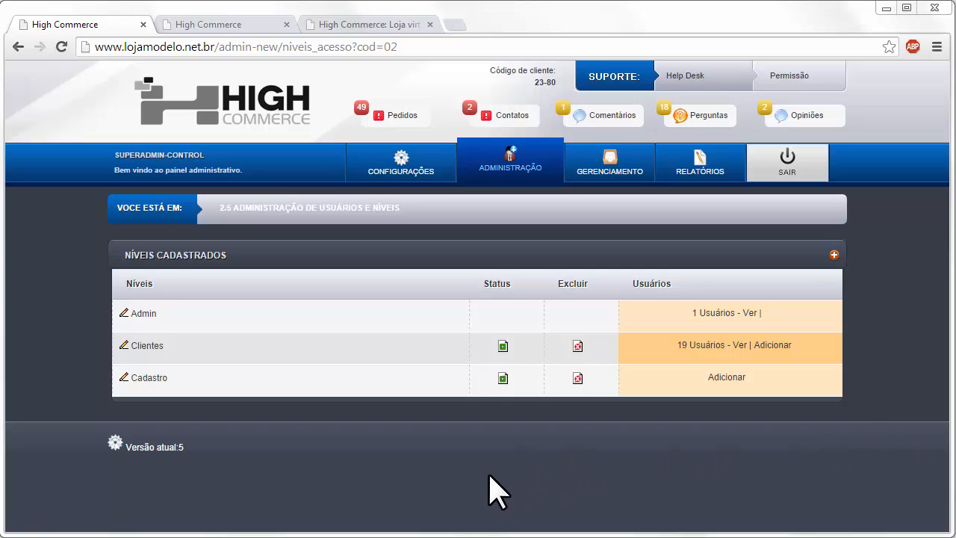
- Open the Cadastro level to review its name and permissions, and go back to the list of levels
{"action": "left_click", "coordinate": [142, 378]}
{"action": "scroll", "coordinate": [231, 395], "scroll_direction": "down", "scroll_amount": 2}
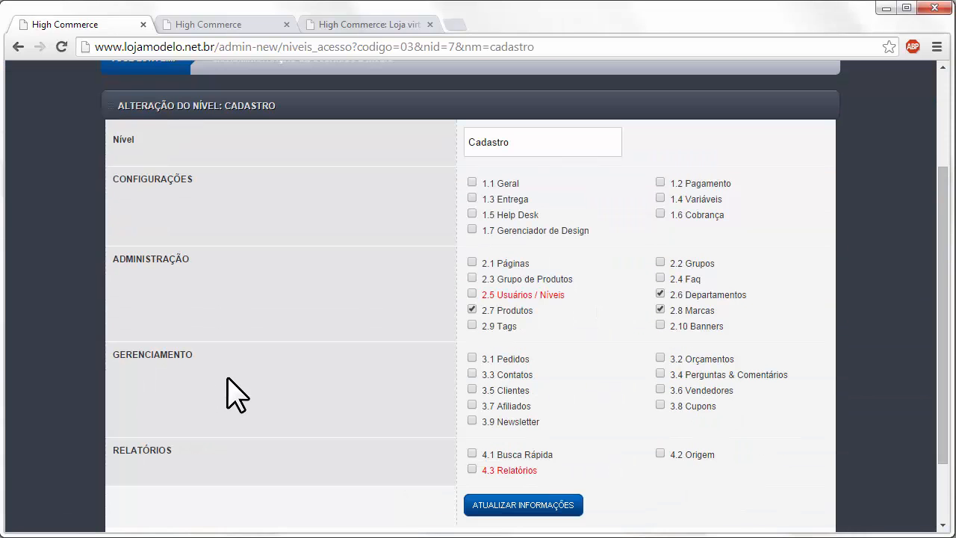
{"action": "scroll", "coordinate": [228, 379], "scroll_direction": "down", "scroll_amount": 2}
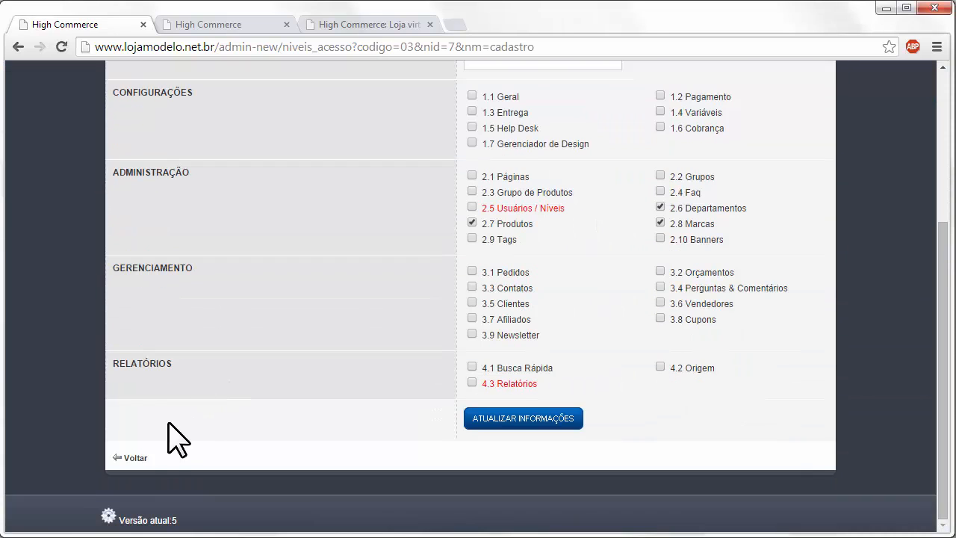
{"action": "left_click", "coordinate": [131, 457]}
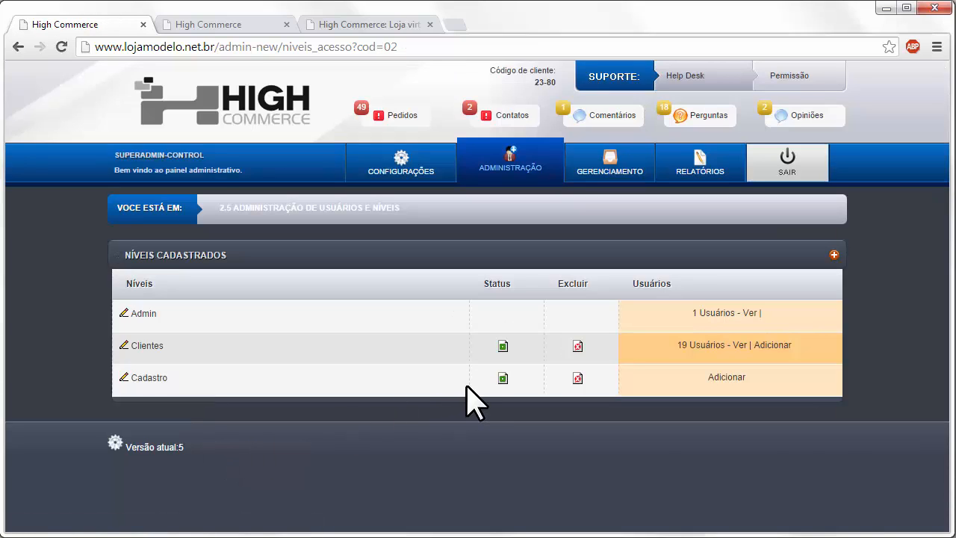
{"action": "left_click", "coordinate": [139, 378]}
{"action": "scroll", "coordinate": [438, 363], "scroll_direction": "down", "scroll_amount": 3}
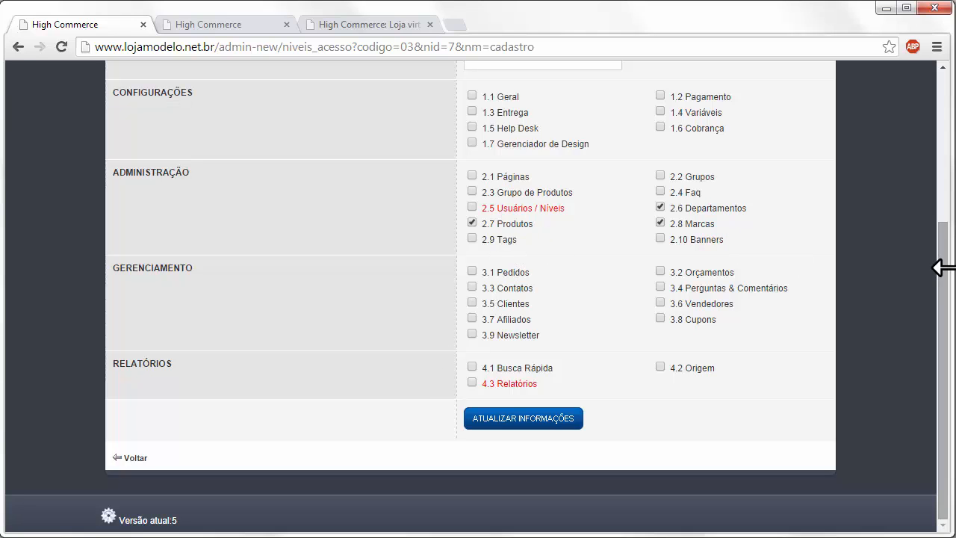
{"action": "left_click_drag", "start_coordinate": [947, 284], "coordinate": [945, 252]}
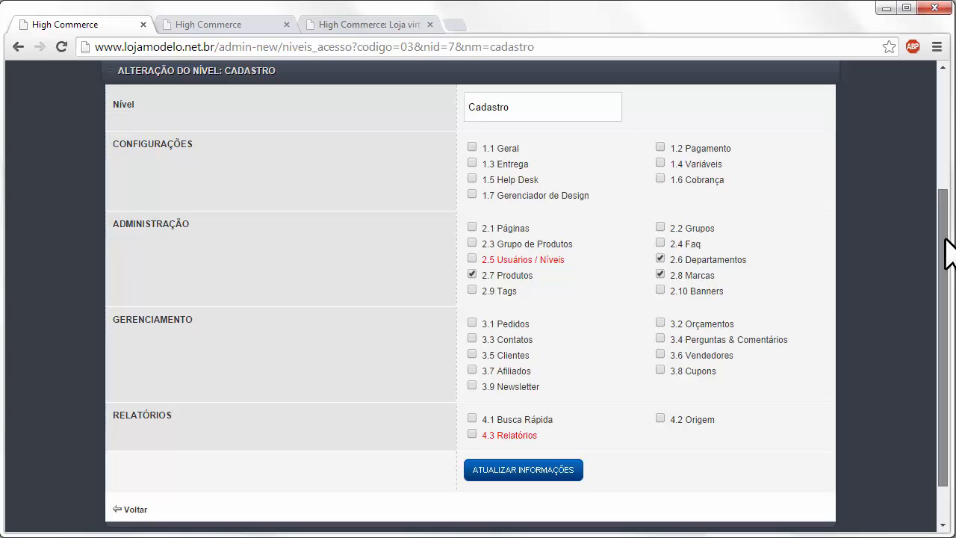
{"action": "left_click", "coordinate": [133, 510]}
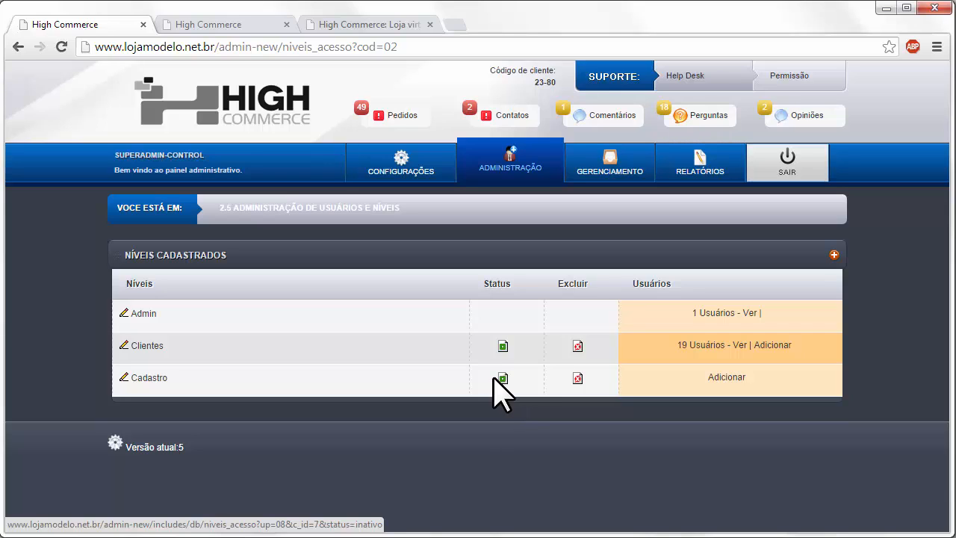
- Deactivate the Cadastro level and activate it again
{"action": "left_click", "coordinate": [503, 378]}
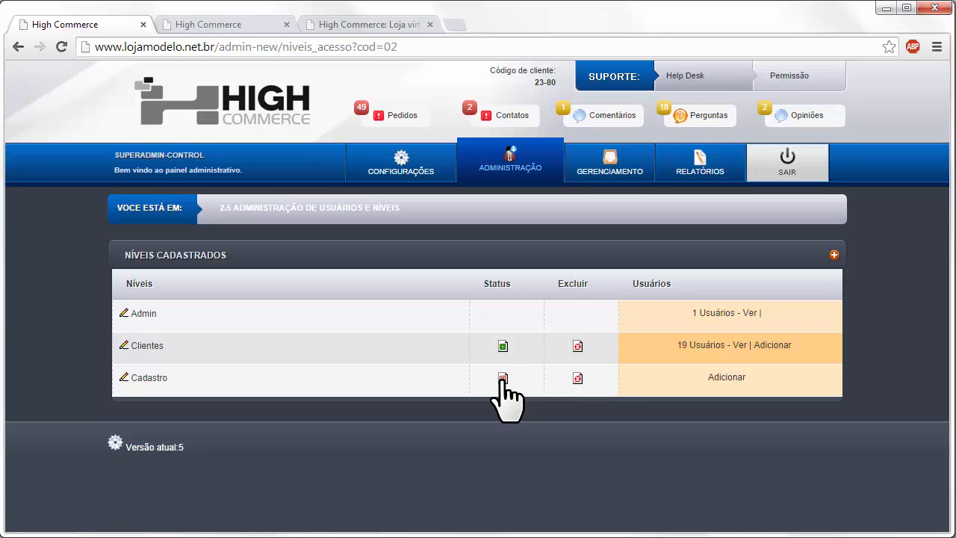
{"action": "left_click", "coordinate": [502, 378]}
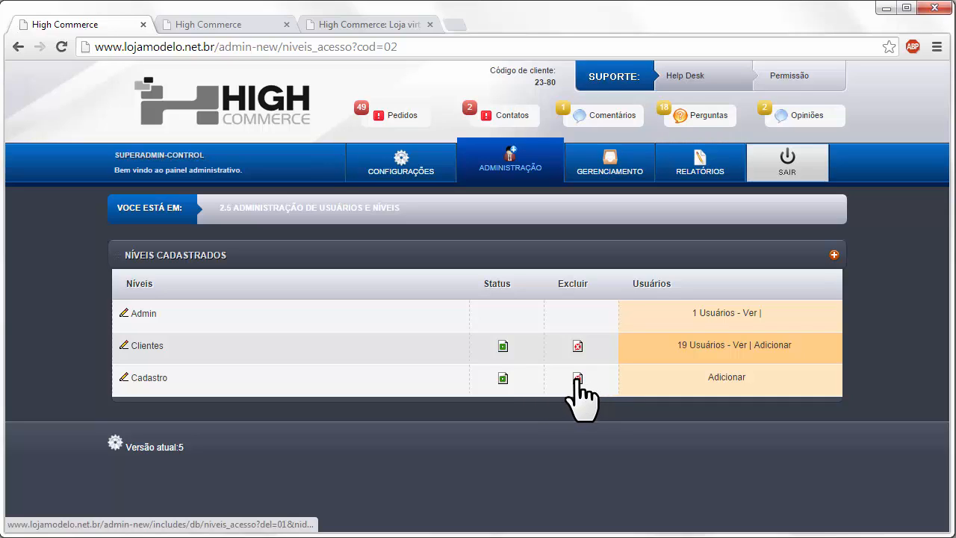
- Add a user to the Cadastro level with name Nome do Usuário, login usuario and the account password entered twice, and save
{"action": "left_click", "coordinate": [712, 379]}
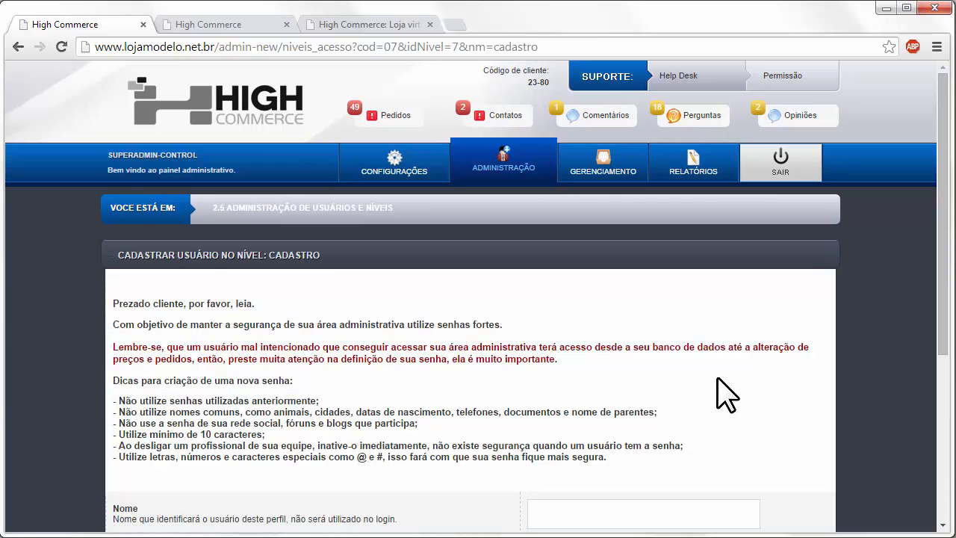
{"action": "left_click_drag", "start_coordinate": [941, 261], "coordinate": [921, 380]}
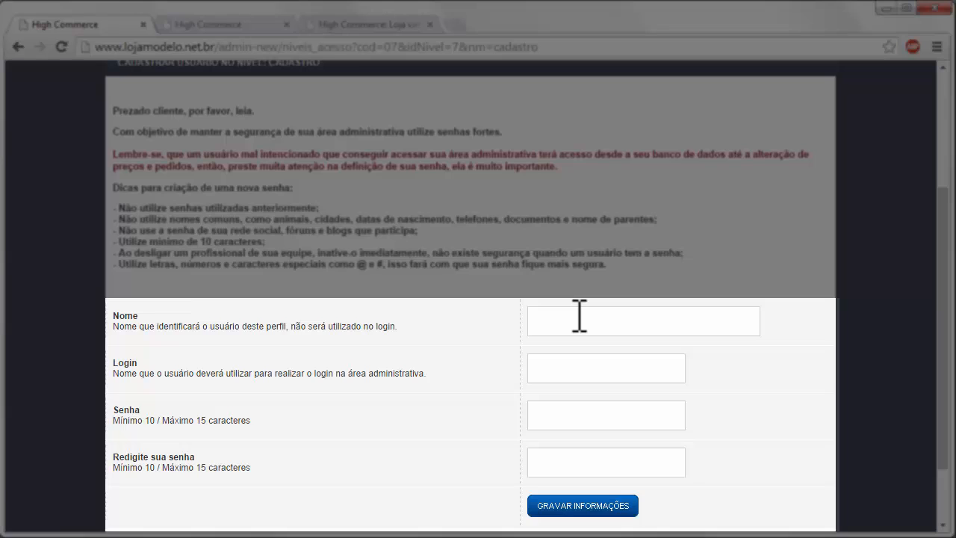
{"action": "type", "text": "Nome do Usuário"}
{"action": "left_click", "coordinate": [567, 366]}
{"action": "type", "text": "usuario"}
{"action": "type", "text": "••••••••••••••••••••••"}
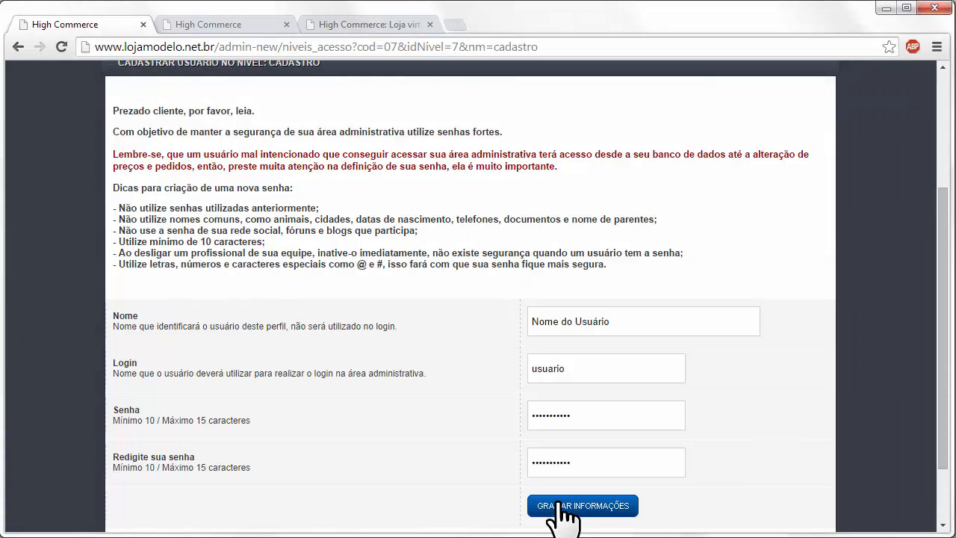
{"action": "left_click", "coordinate": [566, 505]}
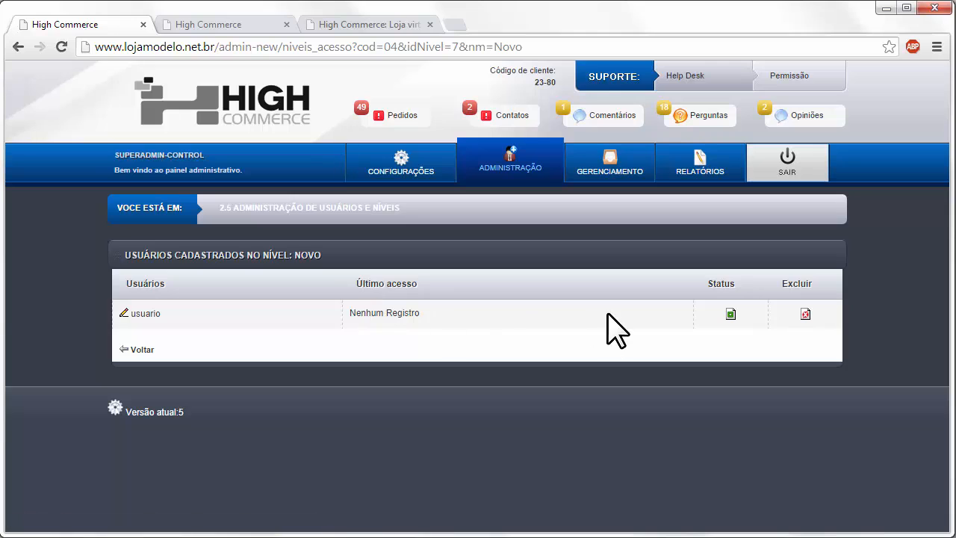
- Log out of the admin panel, log in as usuario with the account password, and decline saving the password in the browser
{"action": "mouse_move", "coordinate": [508, 172]}
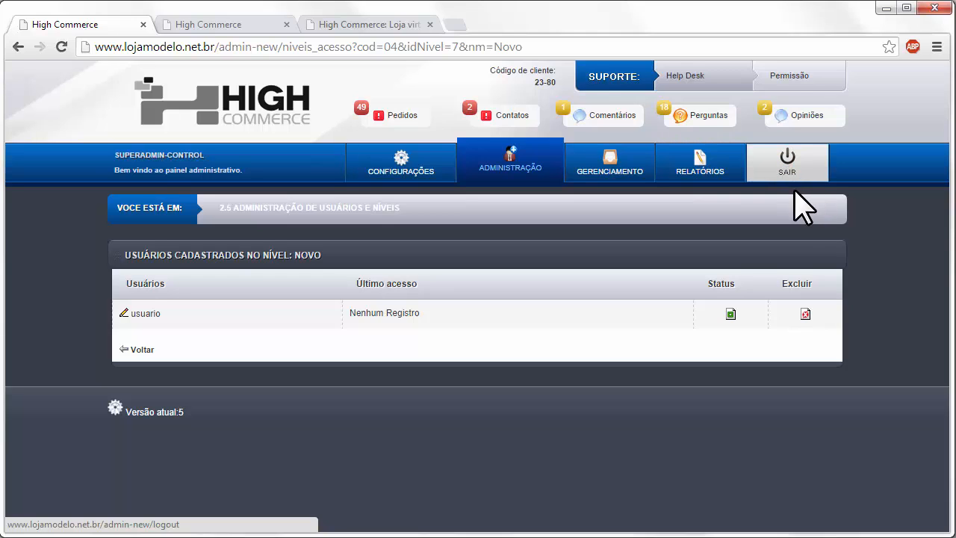
{"action": "left_click", "coordinate": [786, 166]}
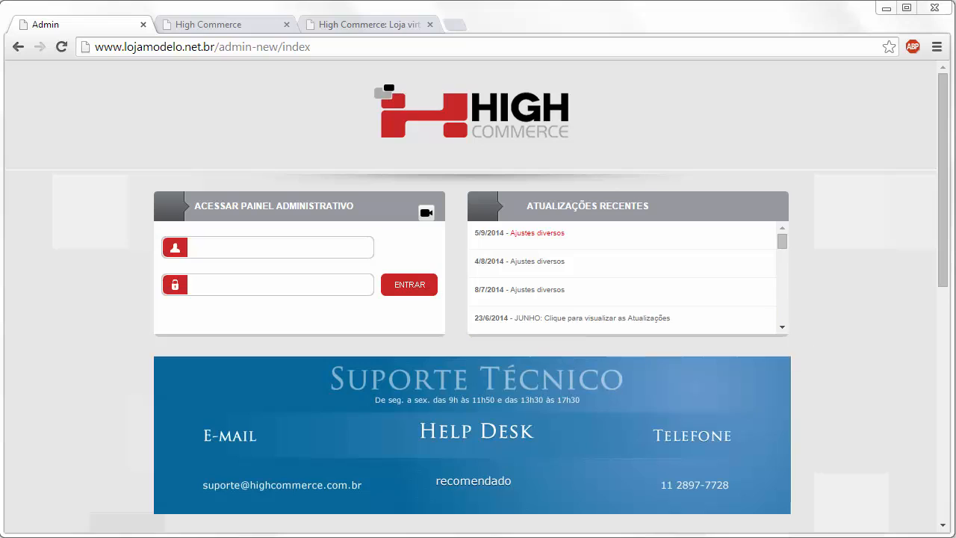
{"action": "left_click", "coordinate": [296, 250]}
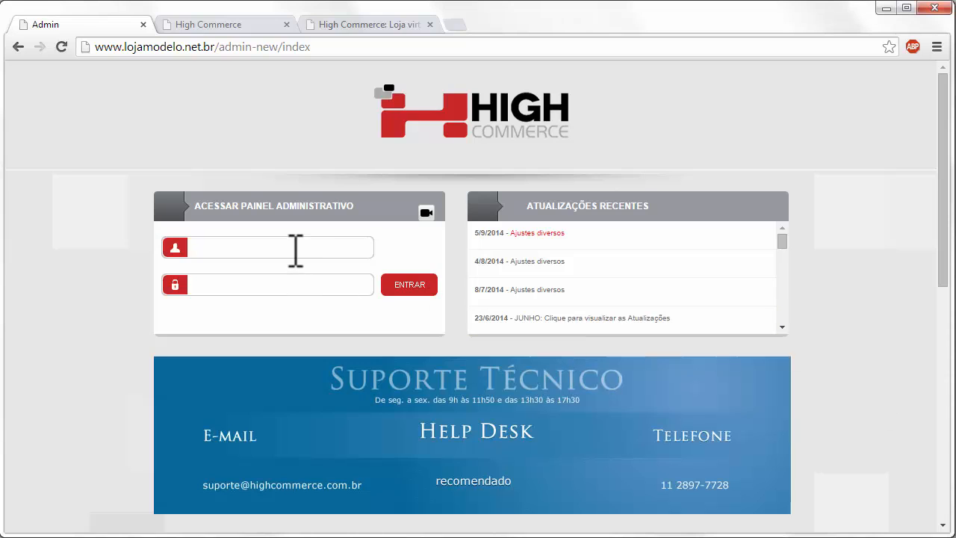
{"action": "type", "text": "usuario"}
{"action": "key", "text": "Tab"}
{"action": "type", "text": "•••••••••••"}
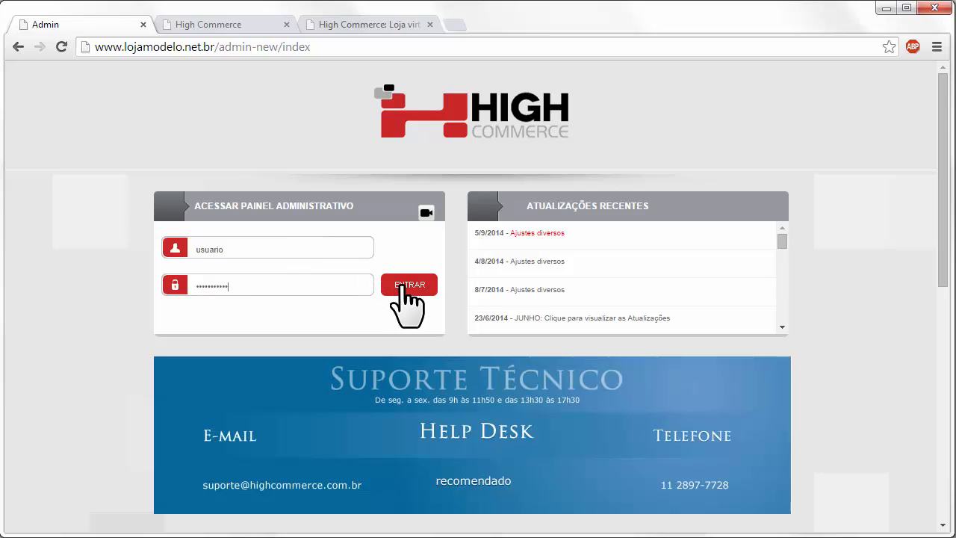
{"action": "left_click", "coordinate": [403, 286]}
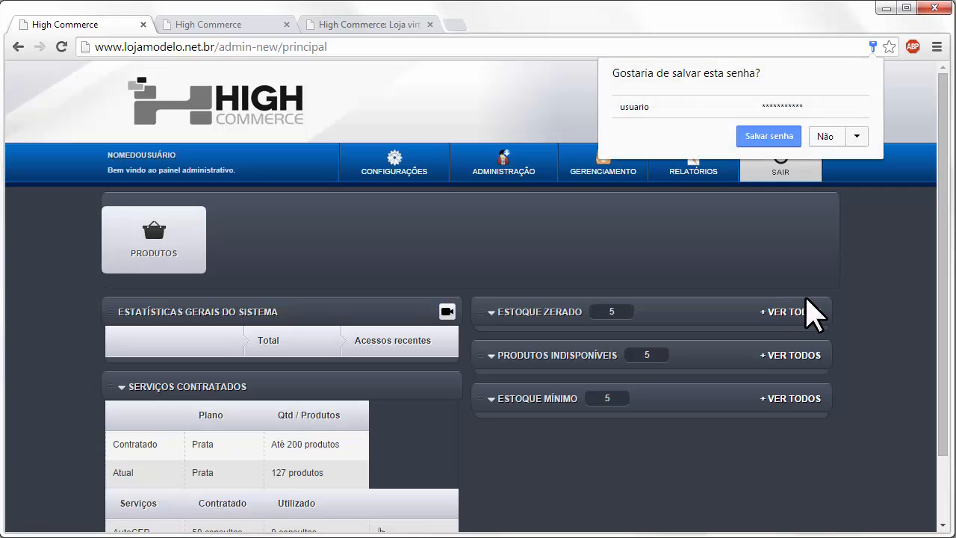
{"action": "left_click", "coordinate": [825, 136]}
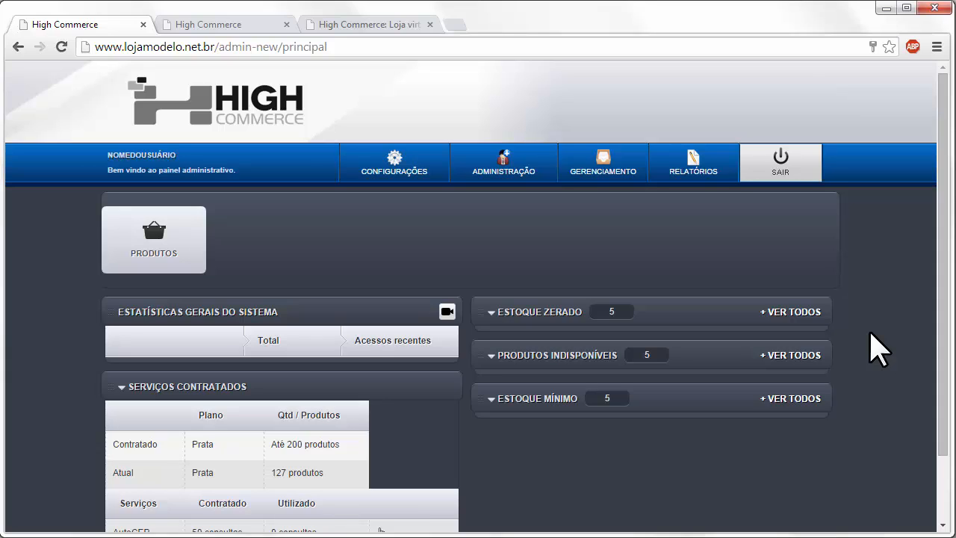
- Examine which Configurações, Administração, Gerenciamento and Relatórios options are available to the restricted user
{"action": "mouse_move", "coordinate": [404, 174]}
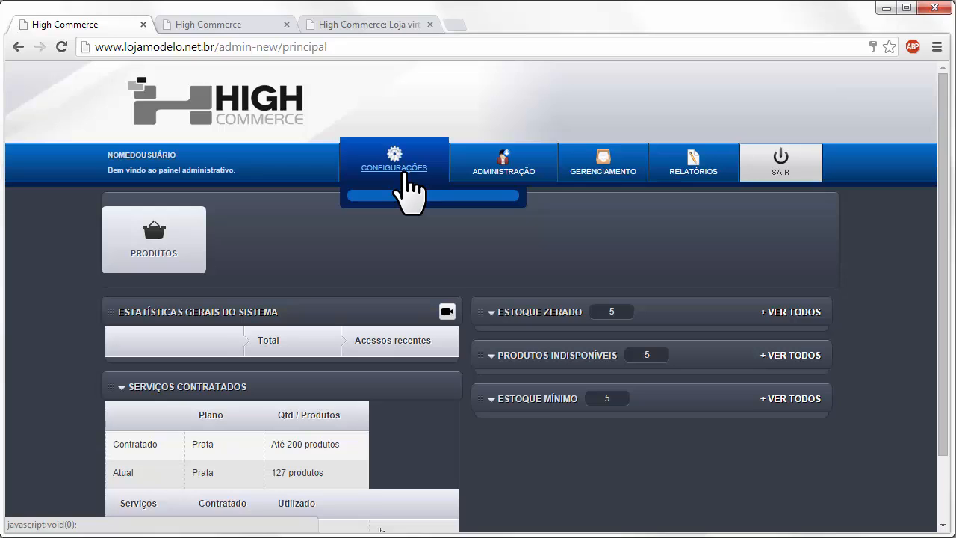
{"action": "mouse_move", "coordinate": [478, 180]}
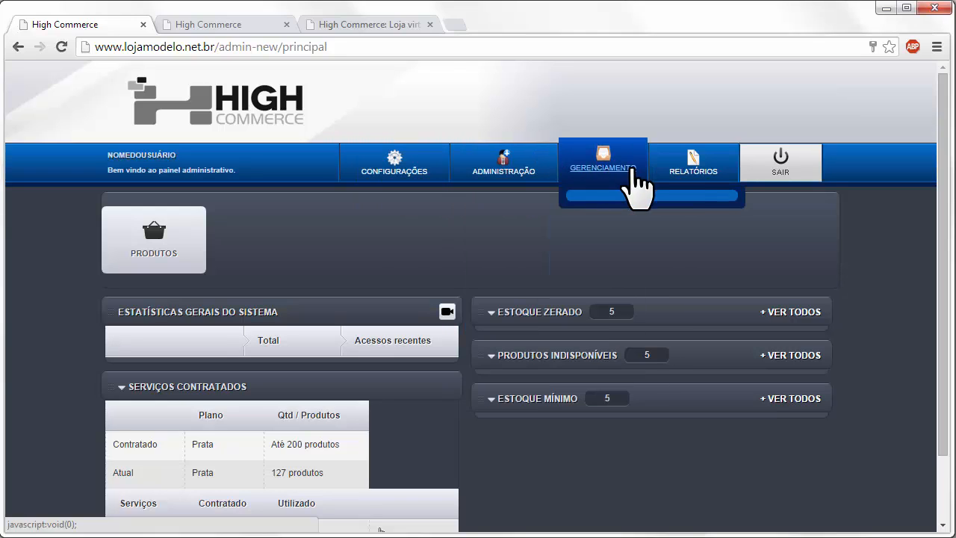
{"action": "mouse_move", "coordinate": [714, 185]}
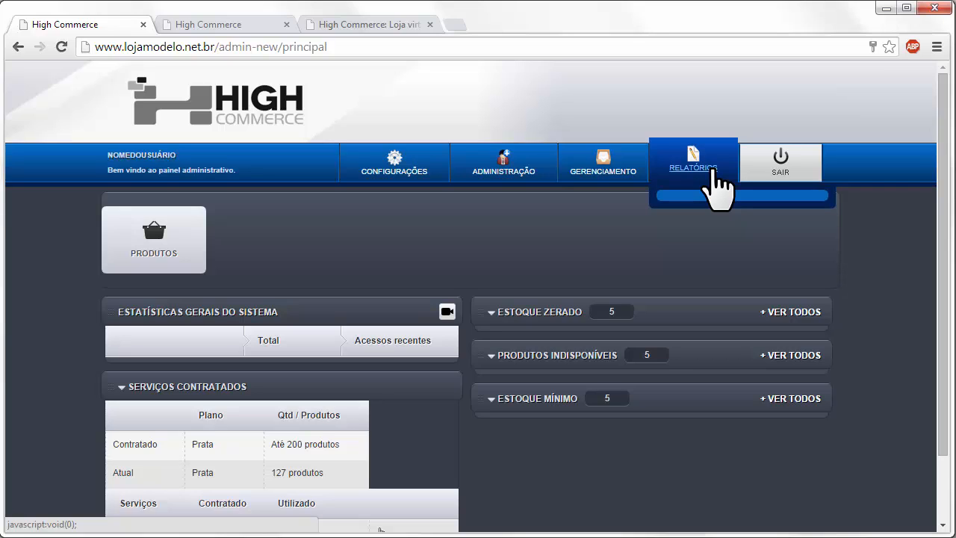
{"action": "mouse_move", "coordinate": [527, 167]}
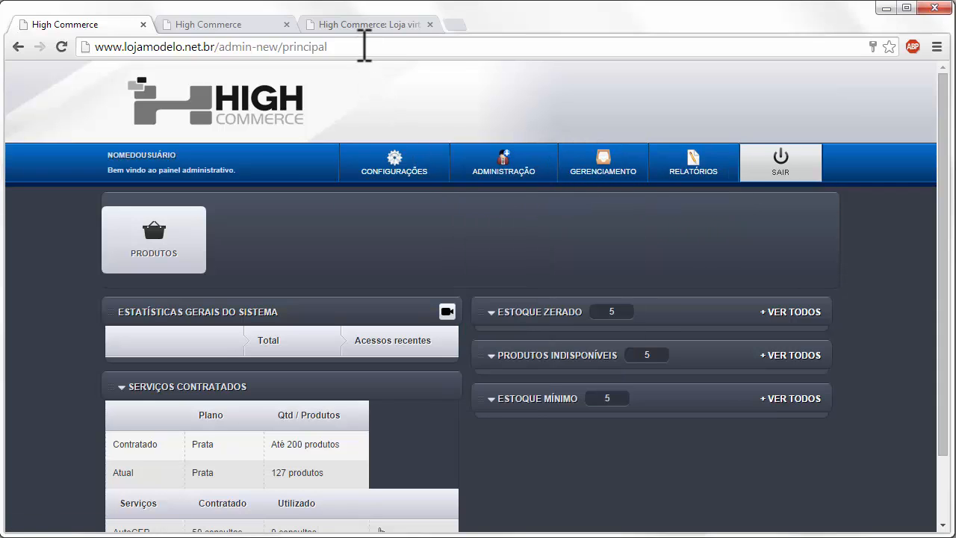
{"action": "type", "text": "/"}
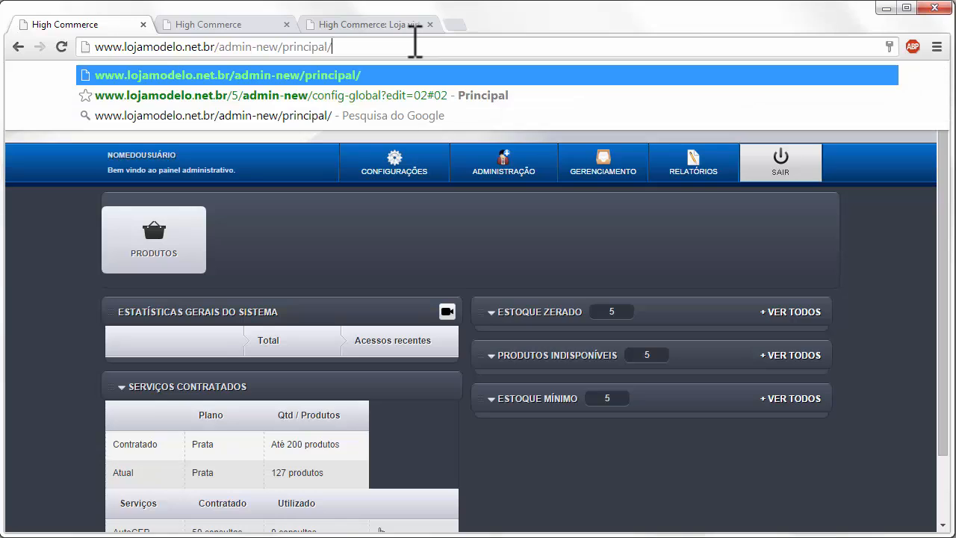
{"action": "type", "text": "n"}
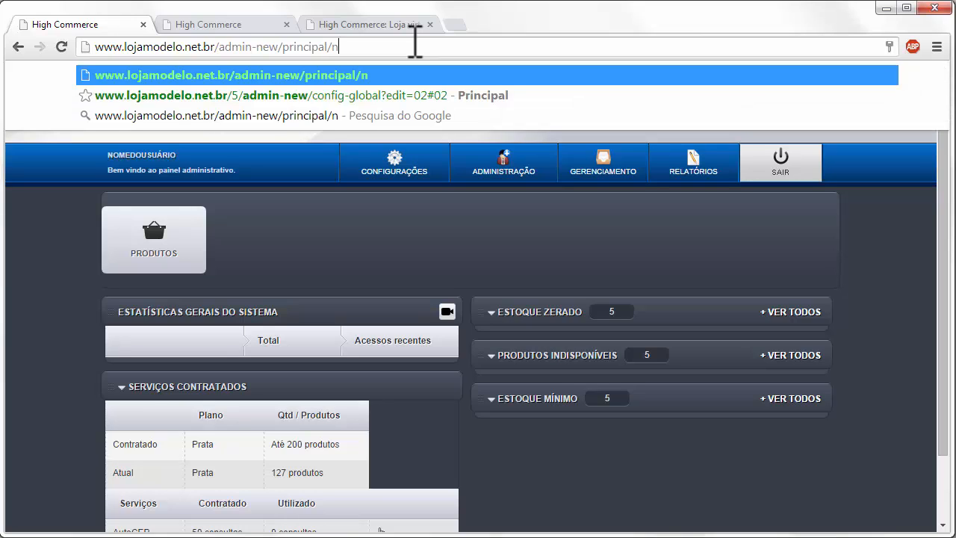
{"action": "type", "text": "iv"}
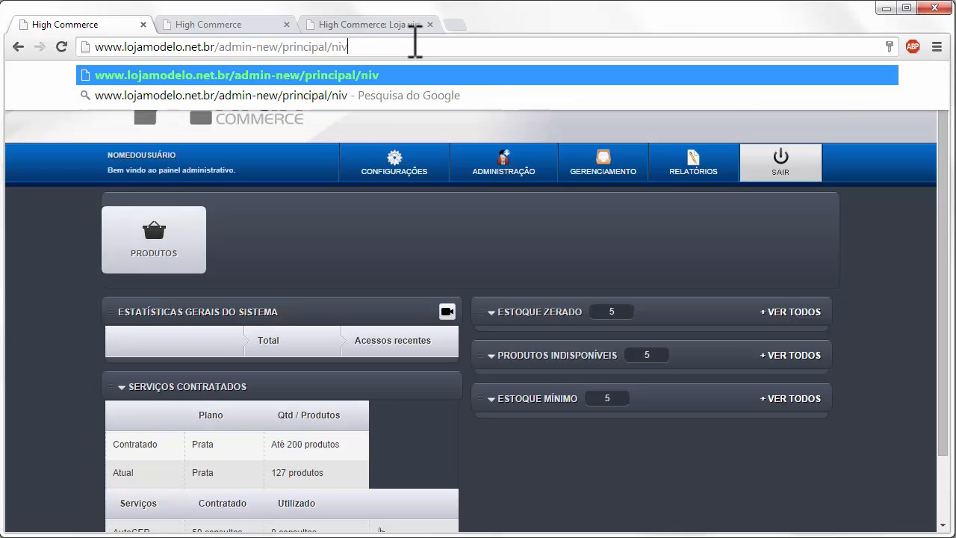
{"action": "type", "text": "eis_a"}
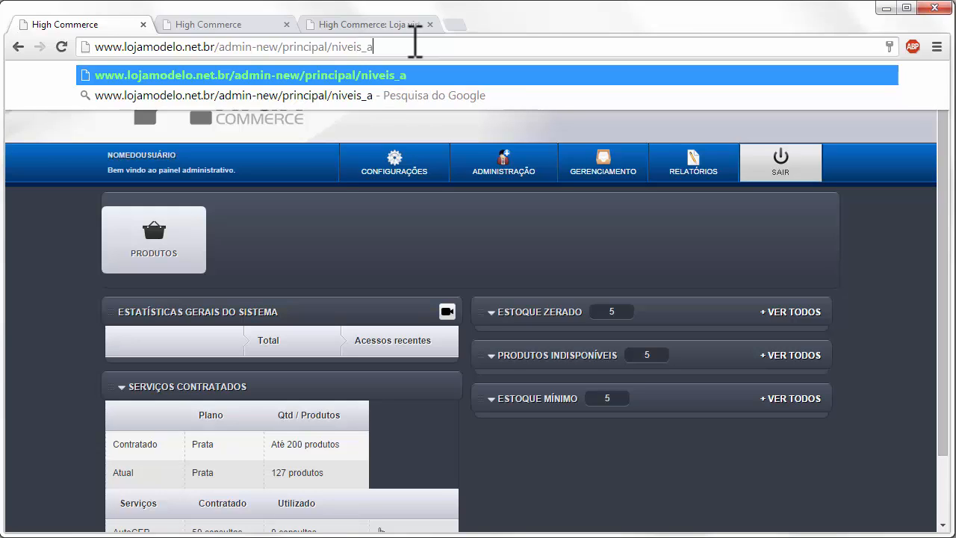
{"action": "type", "text": "cesso?"}
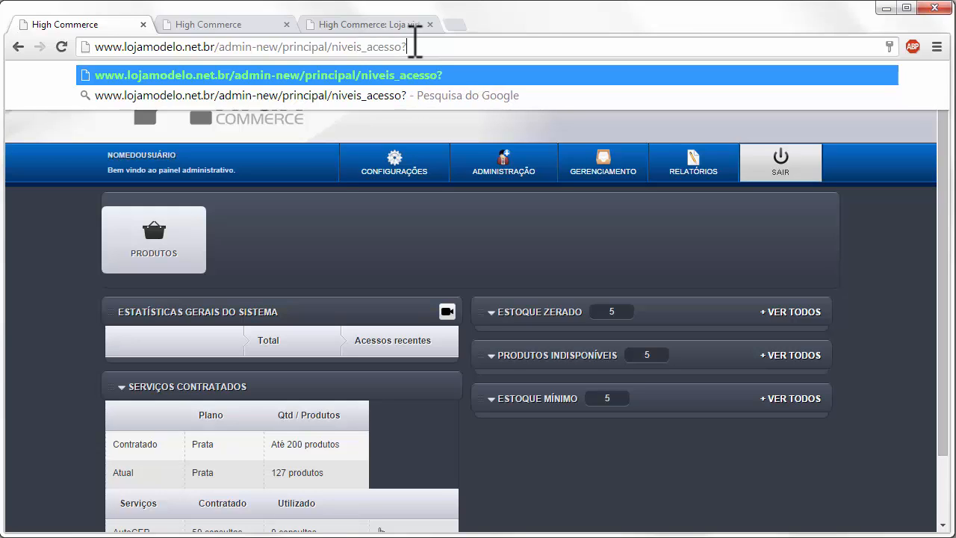
{"action": "key", "text": "Return"}
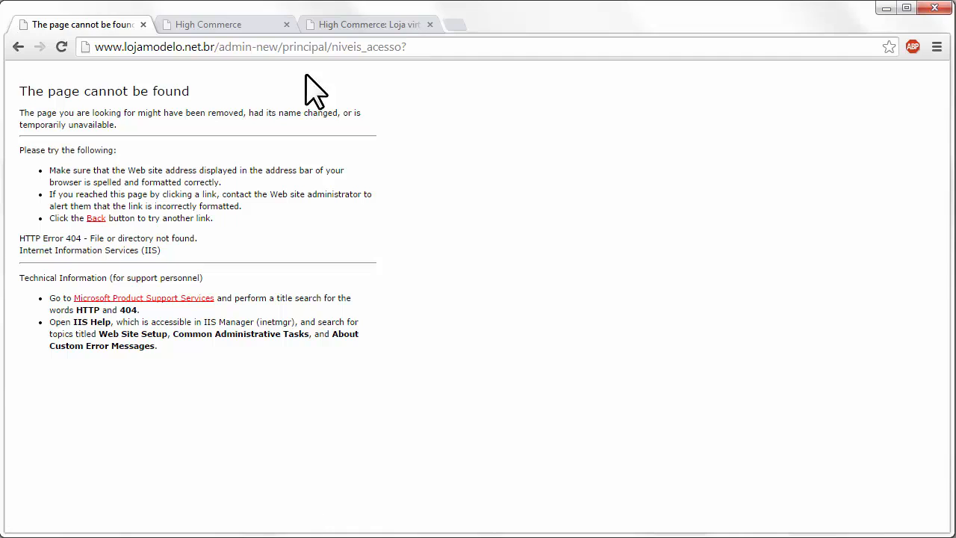
{"action": "left_click", "coordinate": [18, 47]}
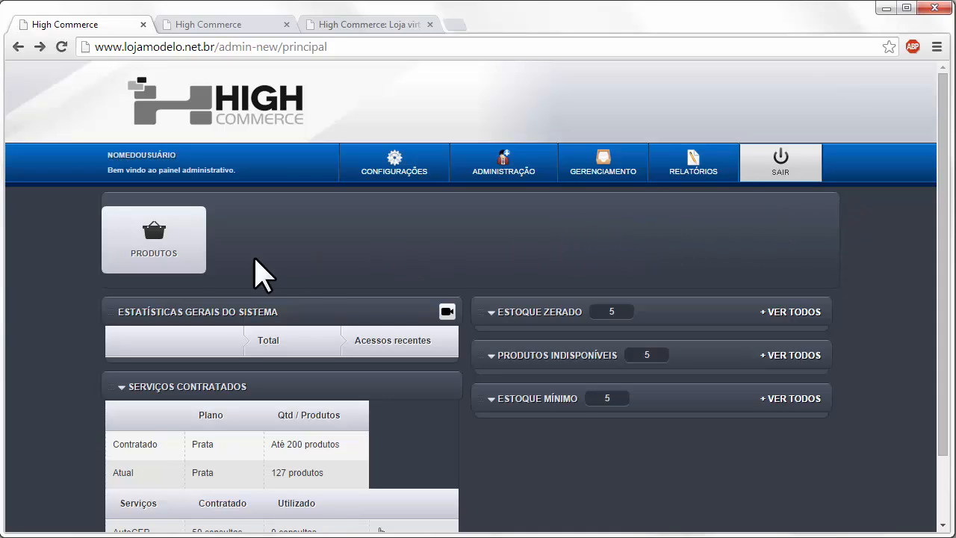
{"action": "mouse_move", "coordinate": [941, 190]}
{"action": "left_mouse_down"}
{"action": "mouse_move", "coordinate": [944, 263]}
{"action": "mouse_move", "coordinate": [955, 186]}
{"action": "left_mouse_up"}
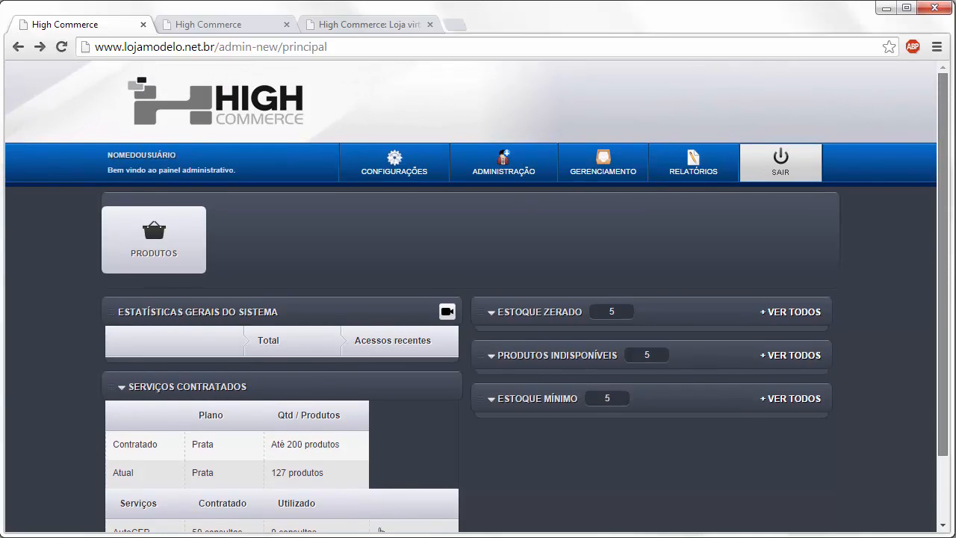